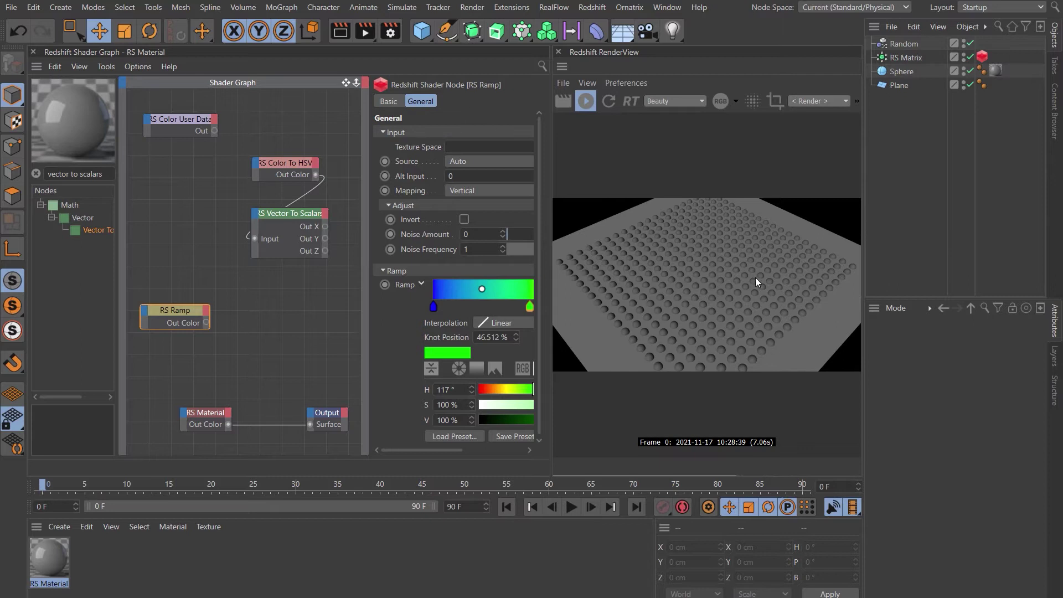
click(899, 59)
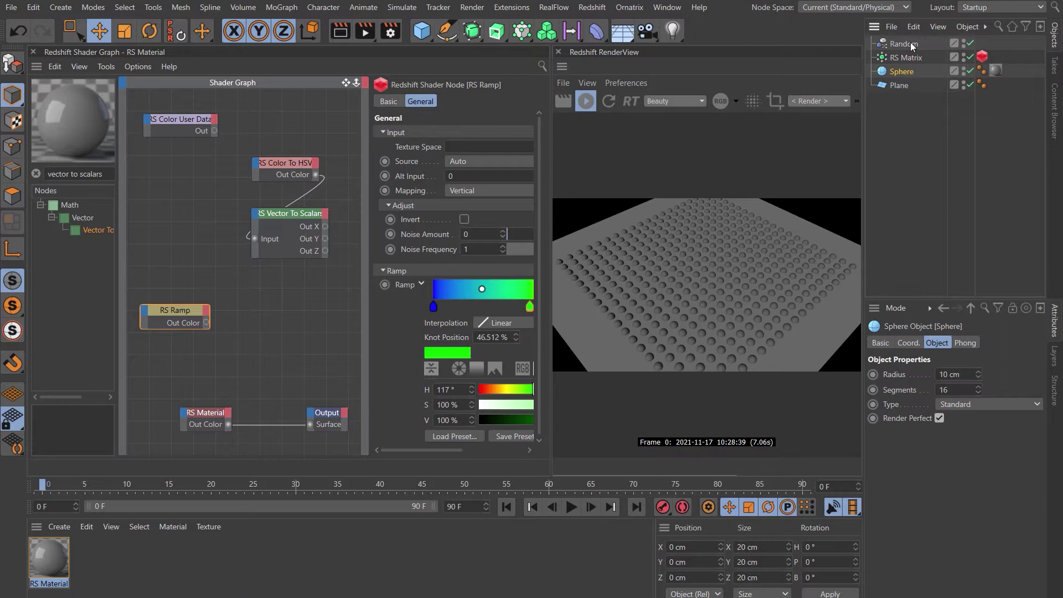
click(903, 44)
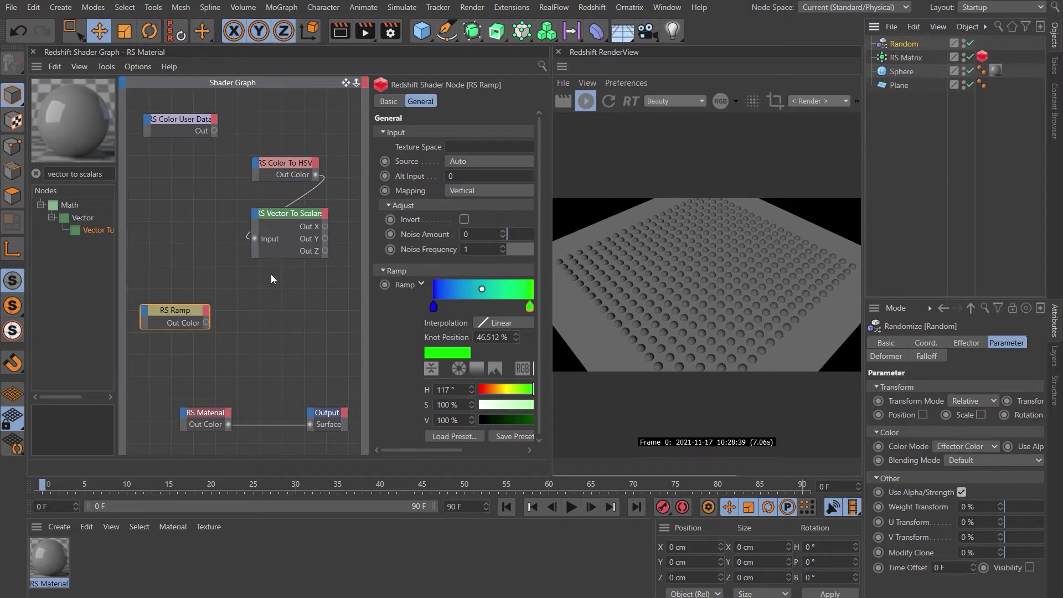
drag(247, 144, 342, 283)
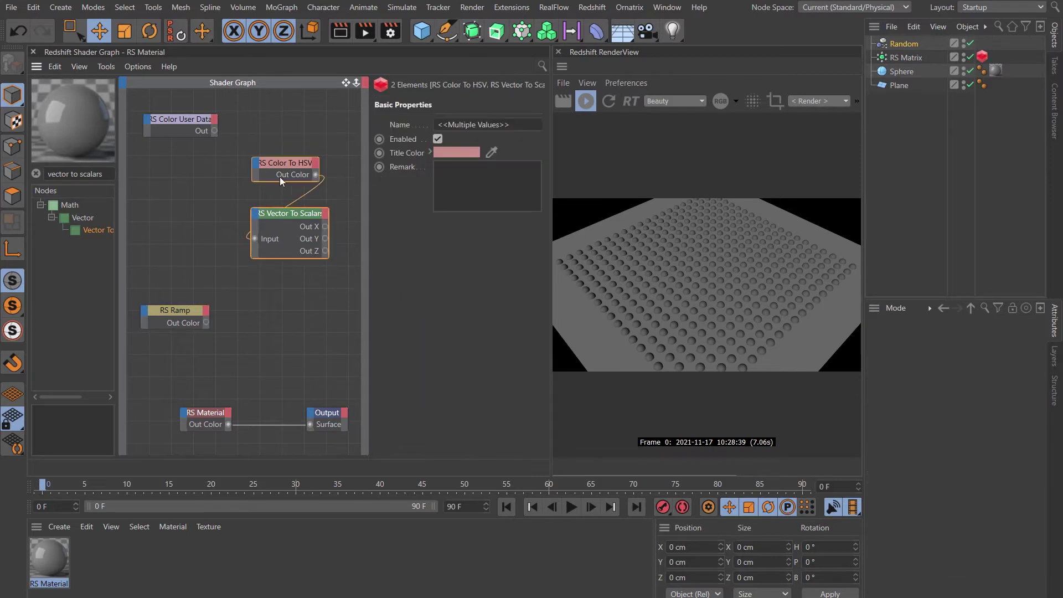
click(227, 218)
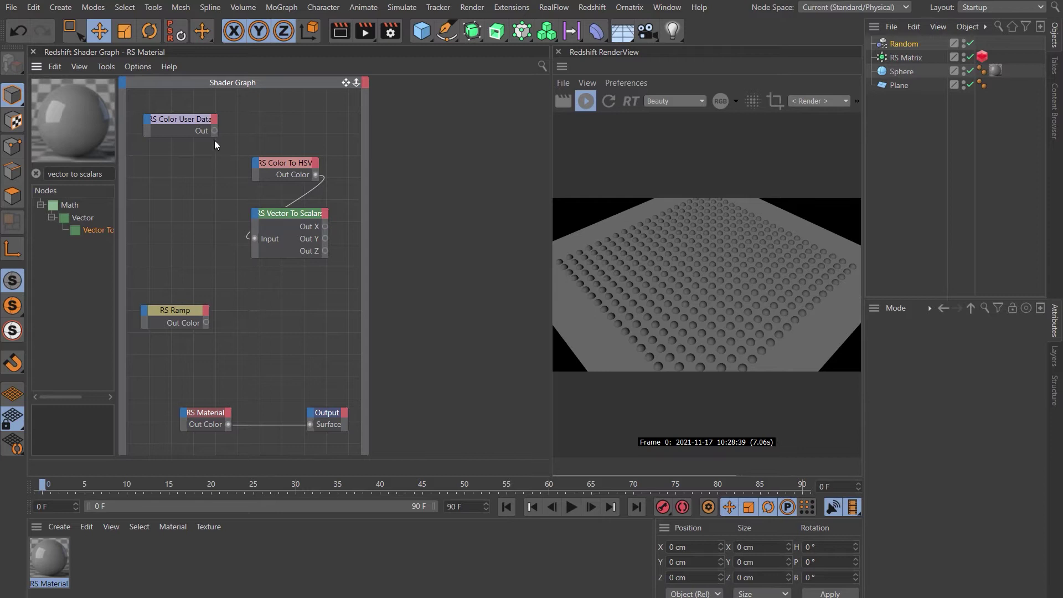
- Connect the RS Color User Data output to the RS Ramp's Input
click(182, 127)
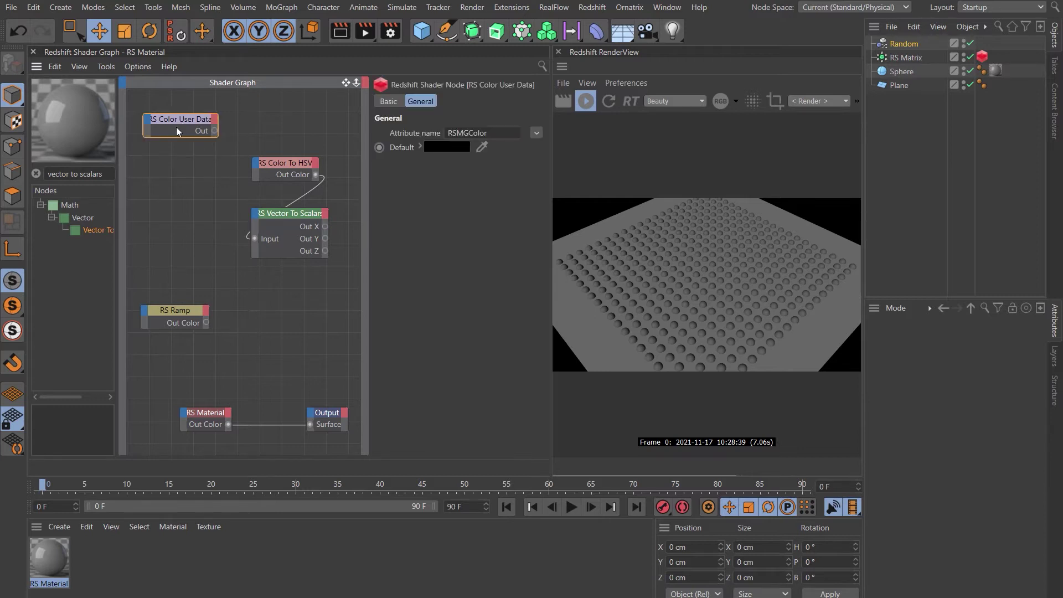
click(537, 134)
click(459, 209)
drag(215, 130, 144, 314)
click(190, 314)
- Wire the RS Ramp's Out Color into the RS Material's Diffuse Color
mouse_move(372, 291)
mouse_down()
mouse_move(233, 291)
mouse_move(372, 290)
mouse_up()
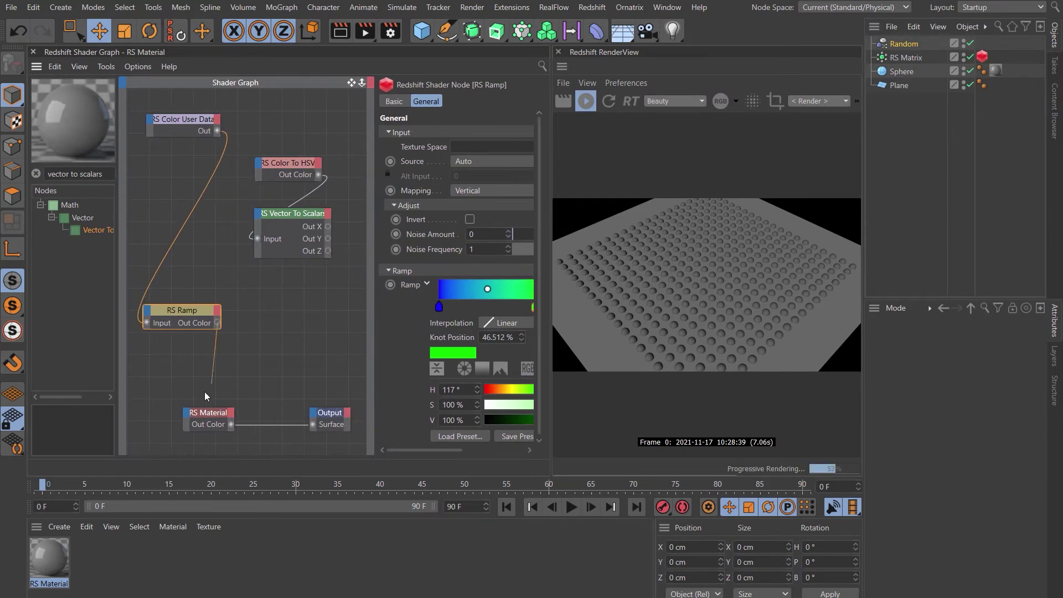
drag(201, 394, 184, 414)
mouse_move(367, 425)
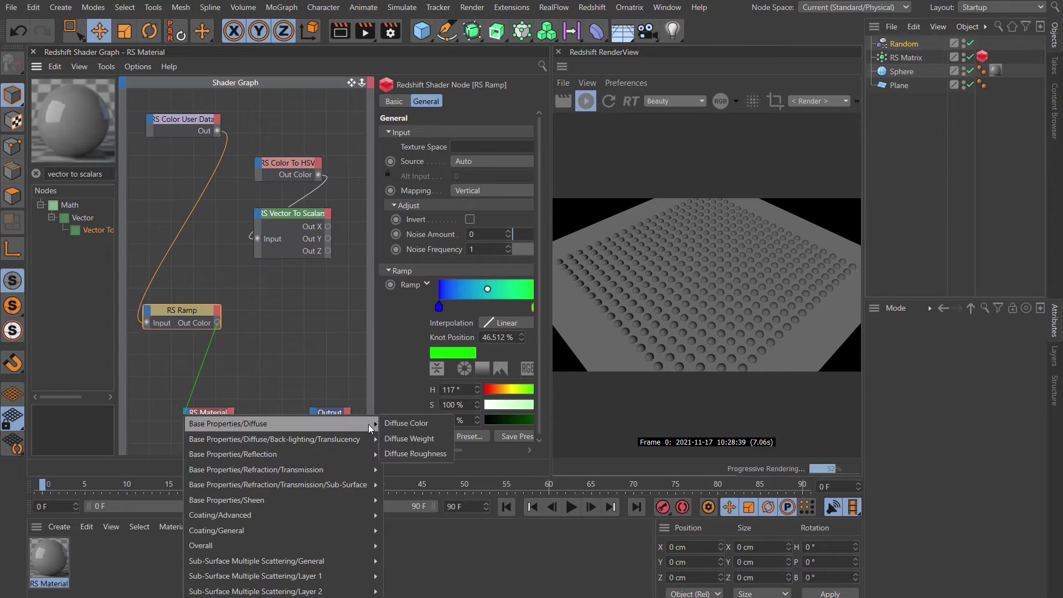
click(399, 424)
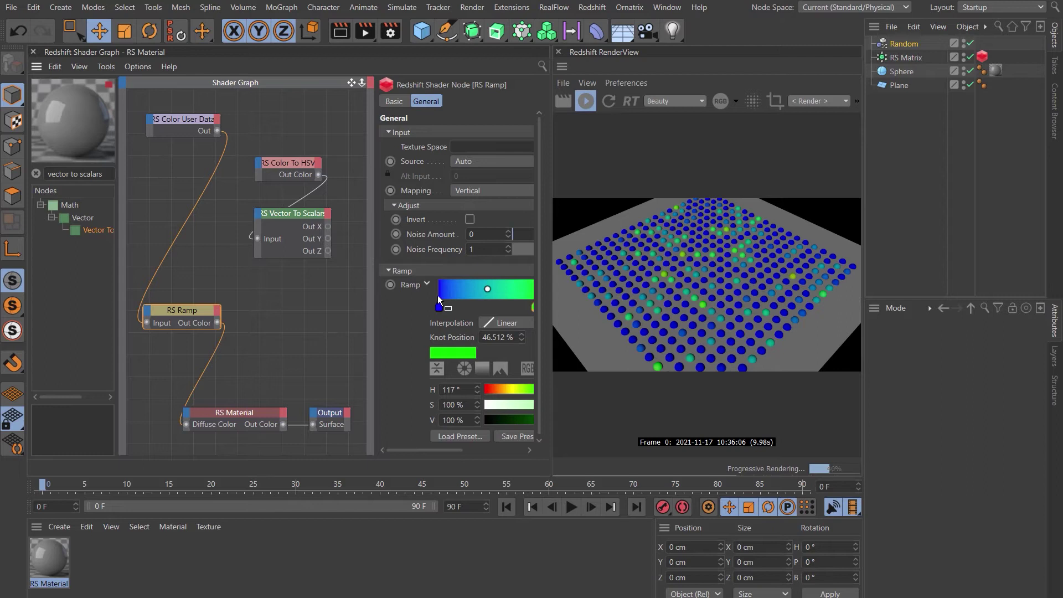
drag(378, 314, 220, 327)
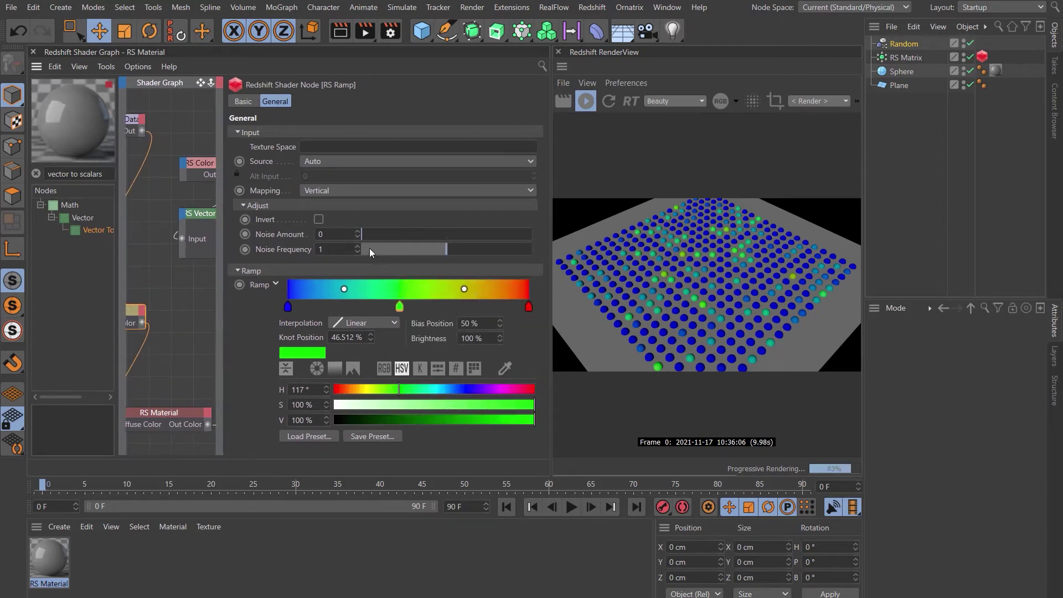
- Route the user data through Color To HSV and Vector To Scalars' Out X into RS Ramp's Input
click(224, 304)
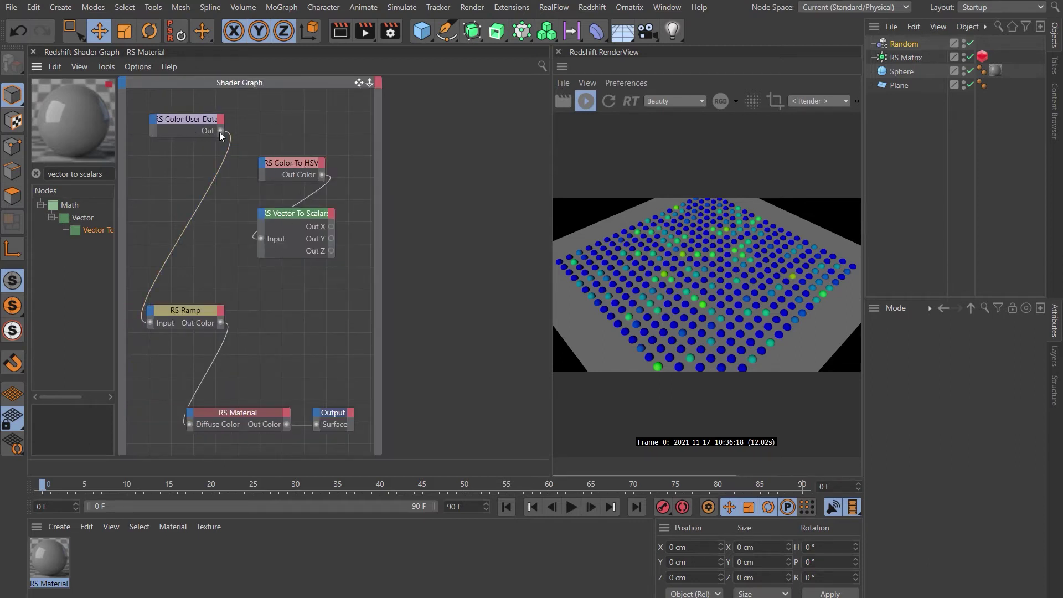
drag(261, 163, 261, 164)
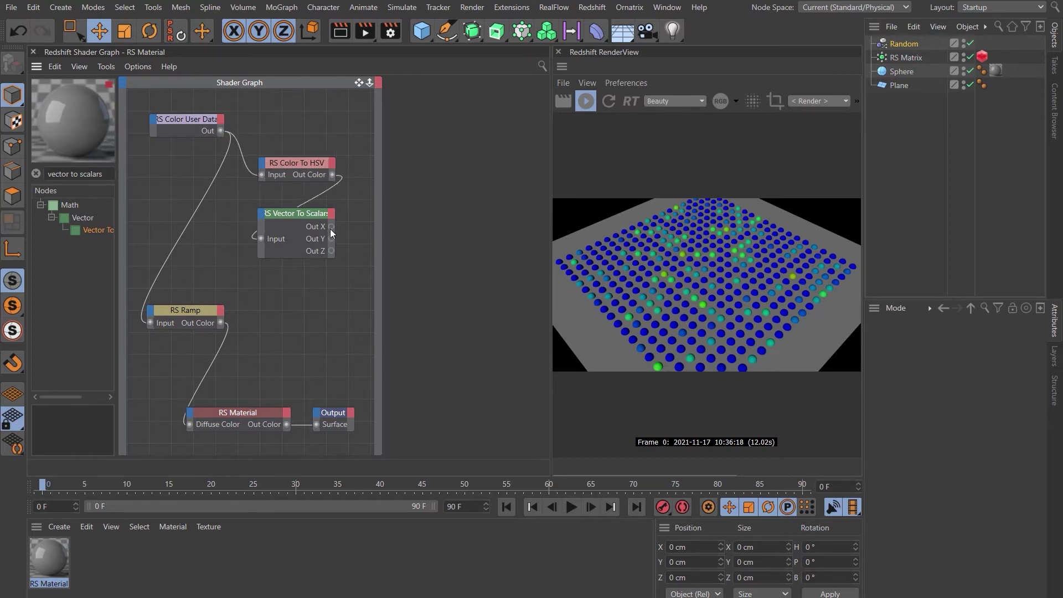
drag(331, 226, 151, 324)
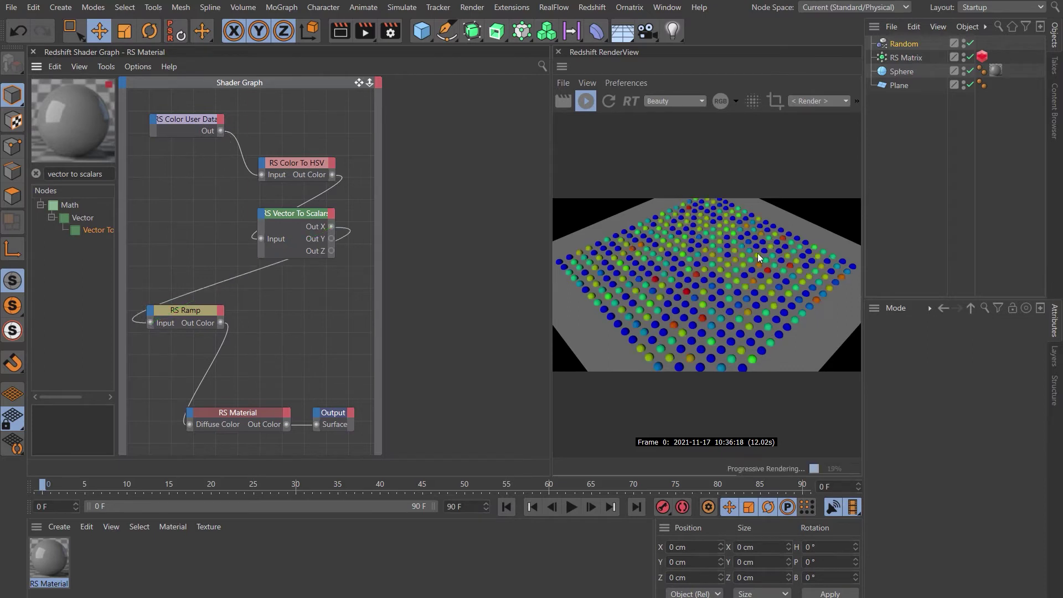
click(189, 314)
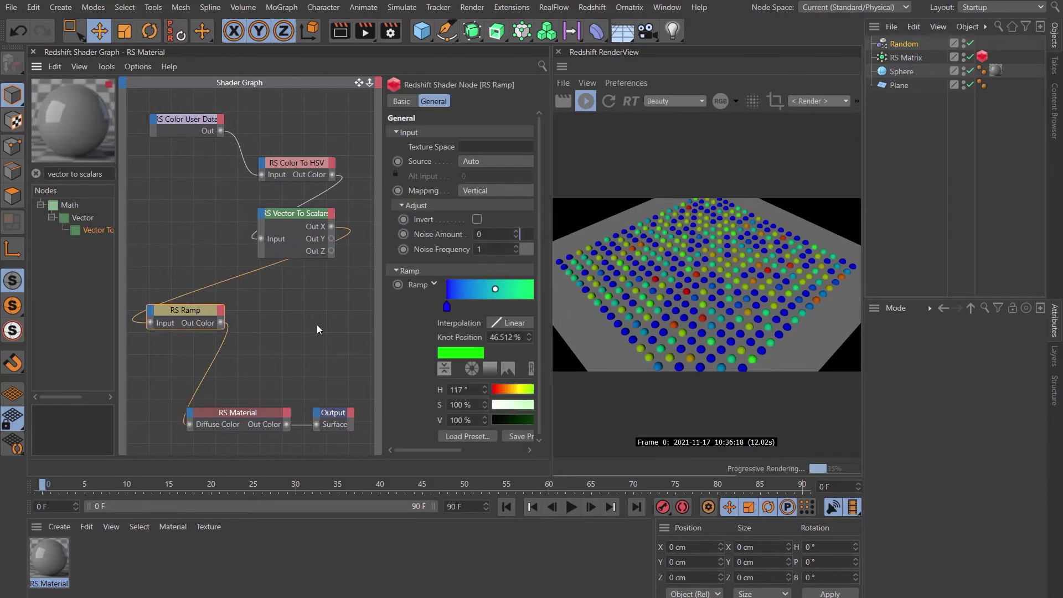
drag(381, 303, 351, 302)
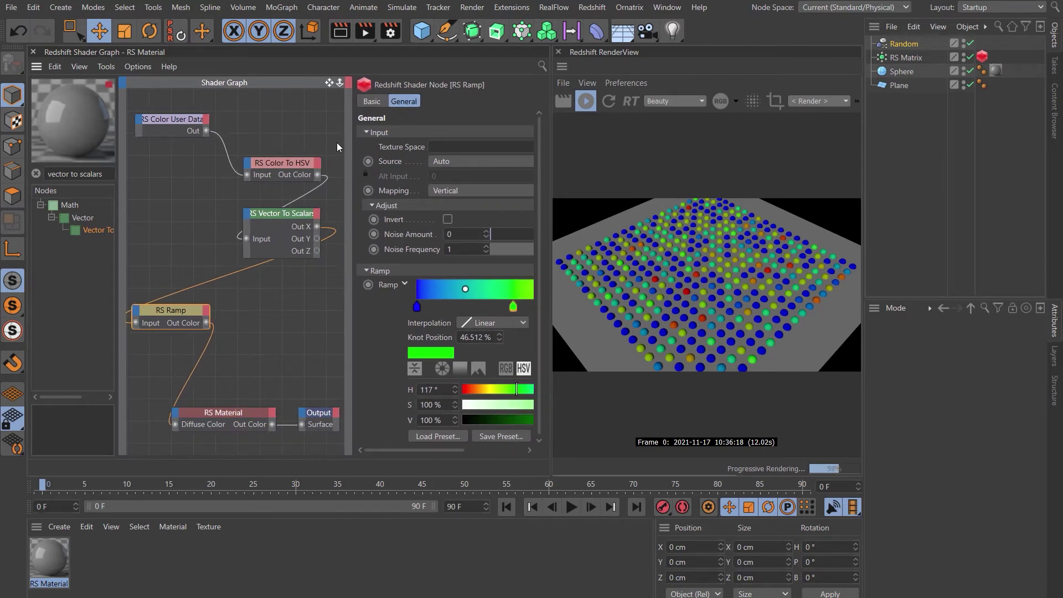
drag(340, 139, 222, 275)
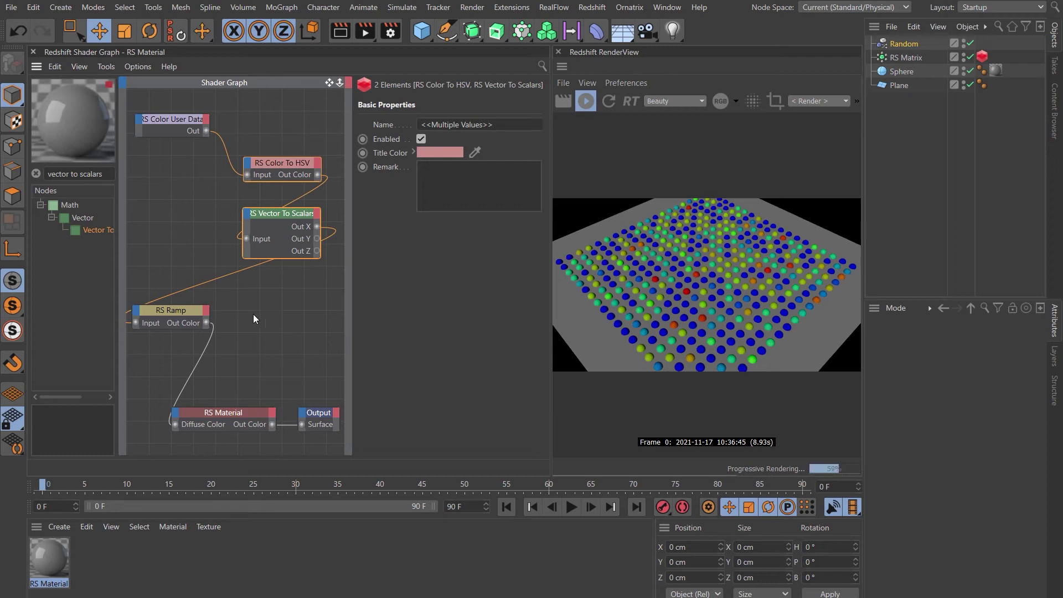
- Test moving the red ramp knot to about 73.6 %, then return it to the end
click(173, 313)
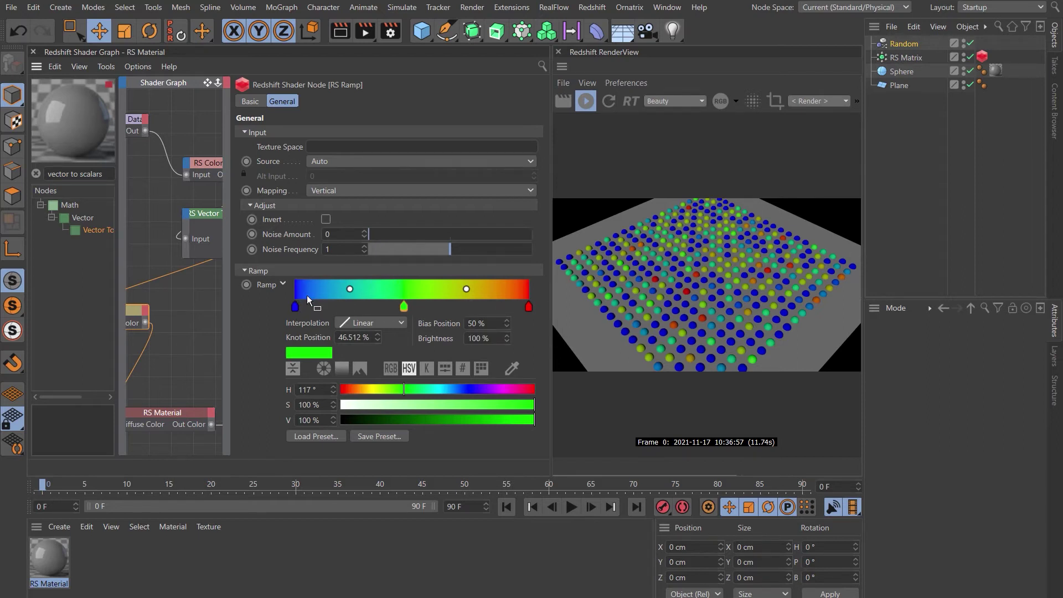
mouse_move(529, 308)
mouse_down()
mouse_move(449, 315)
mouse_move(533, 316)
mouse_up()
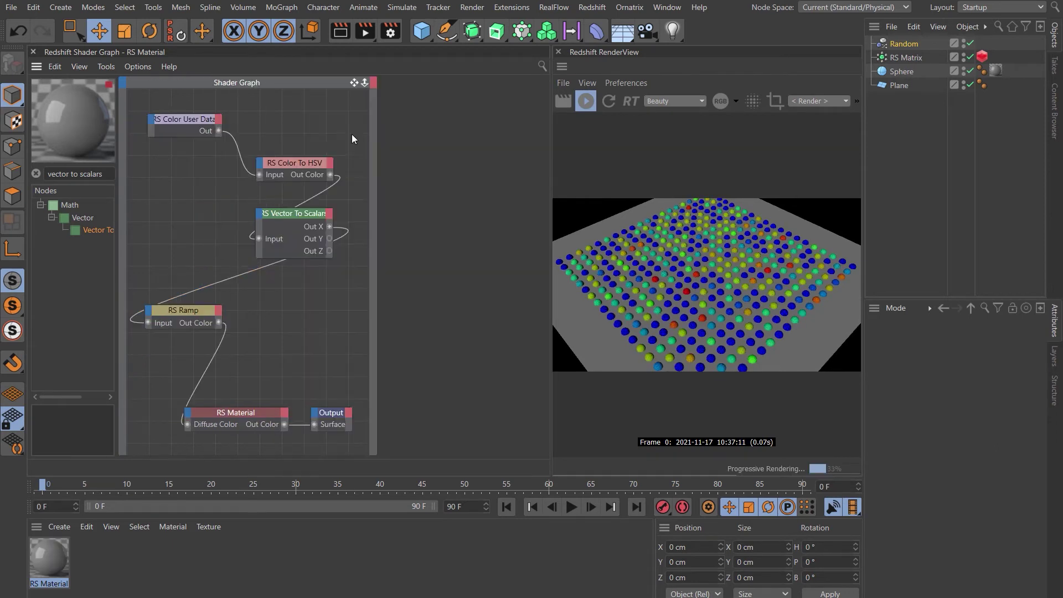
drag(351, 129, 244, 272)
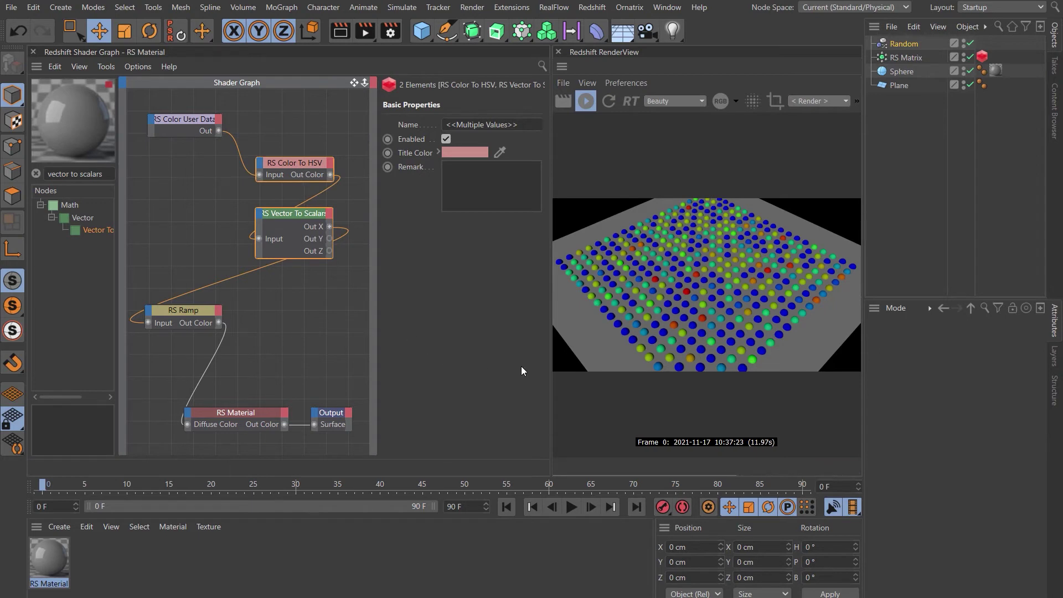
- Raise the RS Matrix grid count to 40 by 40
click(903, 44)
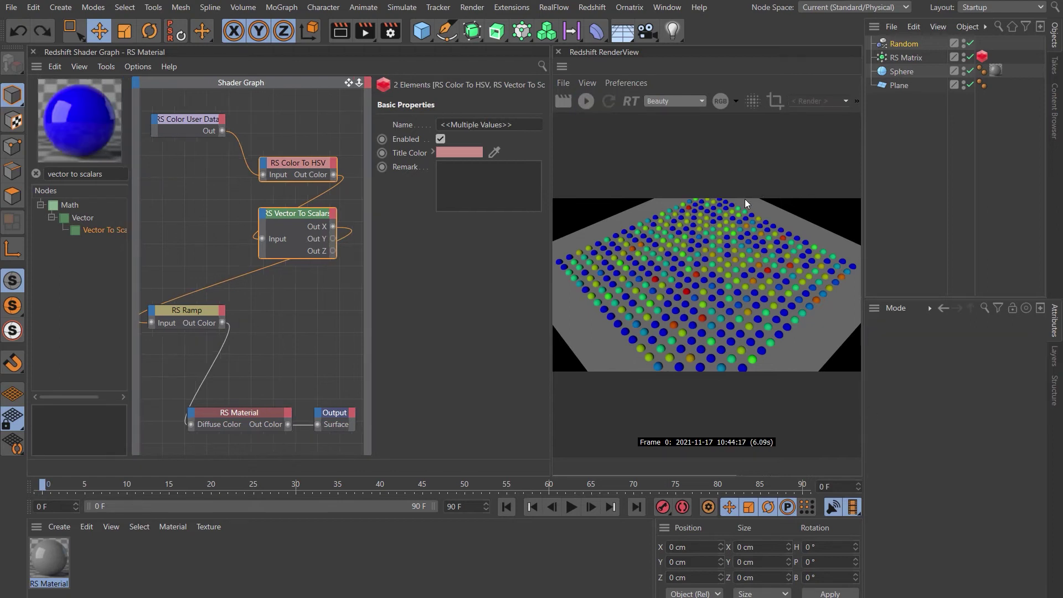
click(898, 60)
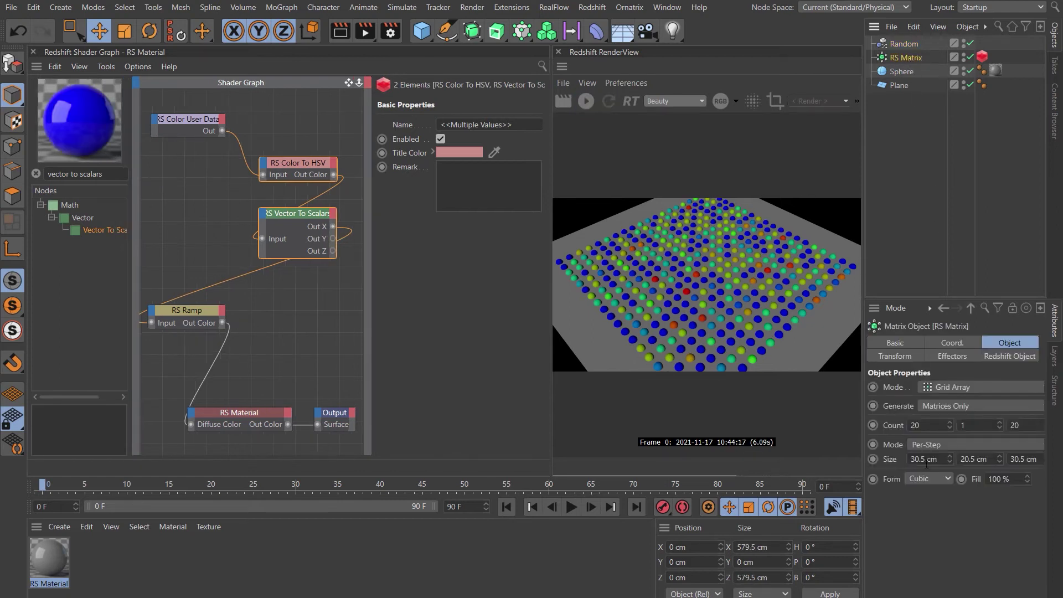
click(898, 432)
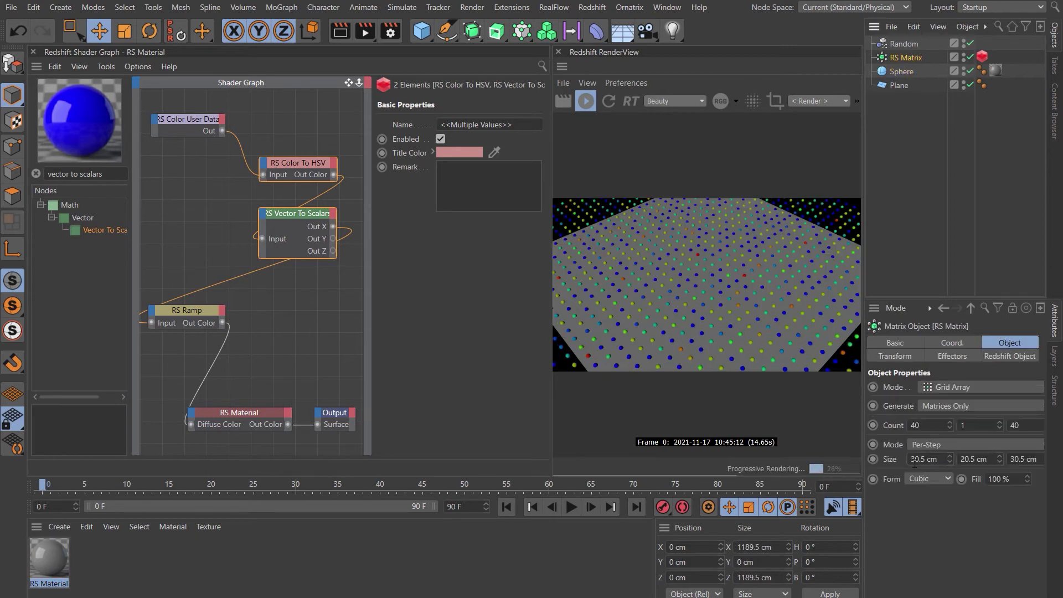
- Set the matrix Size to 15 cm on all three axes and disable the Random effector
double_click(920, 459)
text(15)
key(Tab)
text(15)
key(Tab)
text(15)
key(Return)
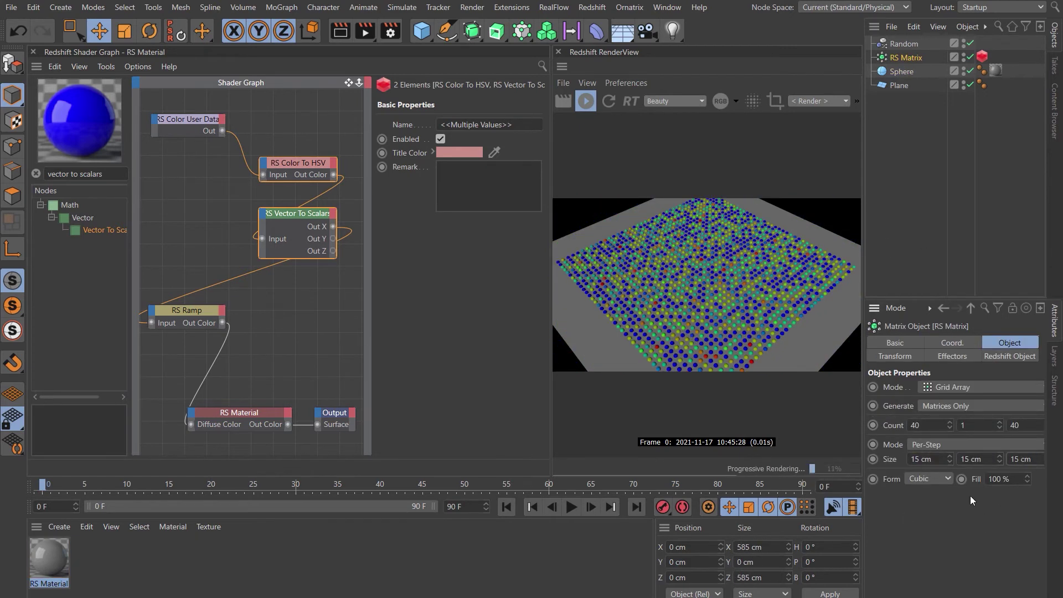
click(971, 43)
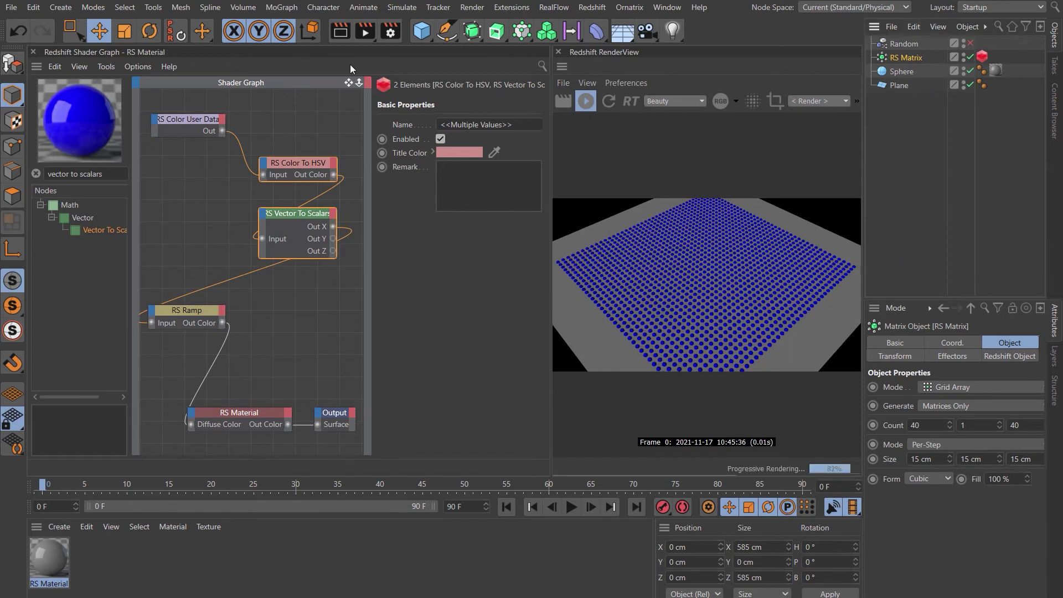
- Add a MoGraph Shader effector to the scene
click(283, 7)
mouse_move(302, 28)
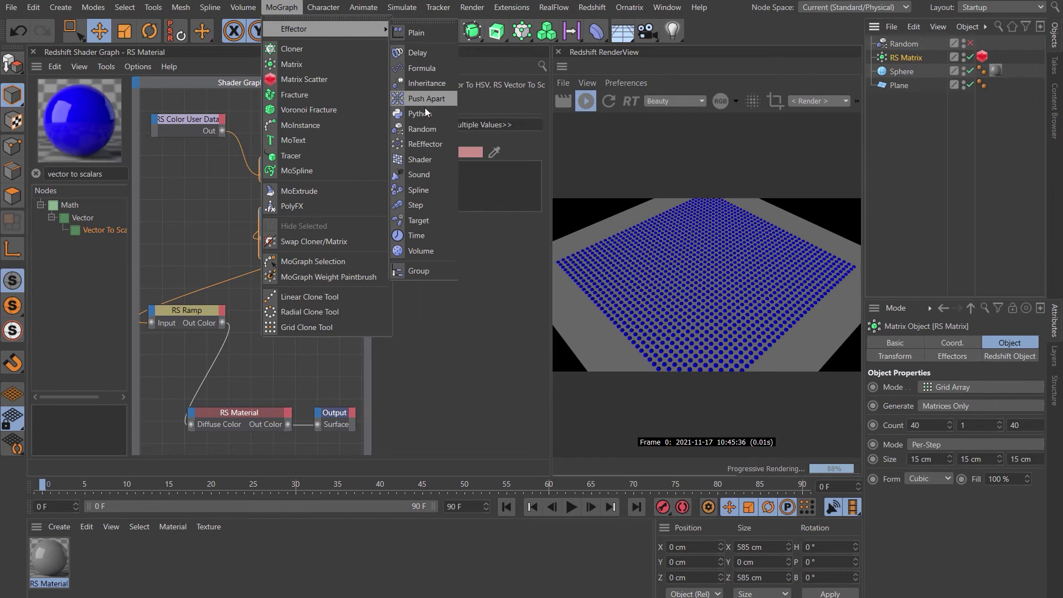
click(424, 159)
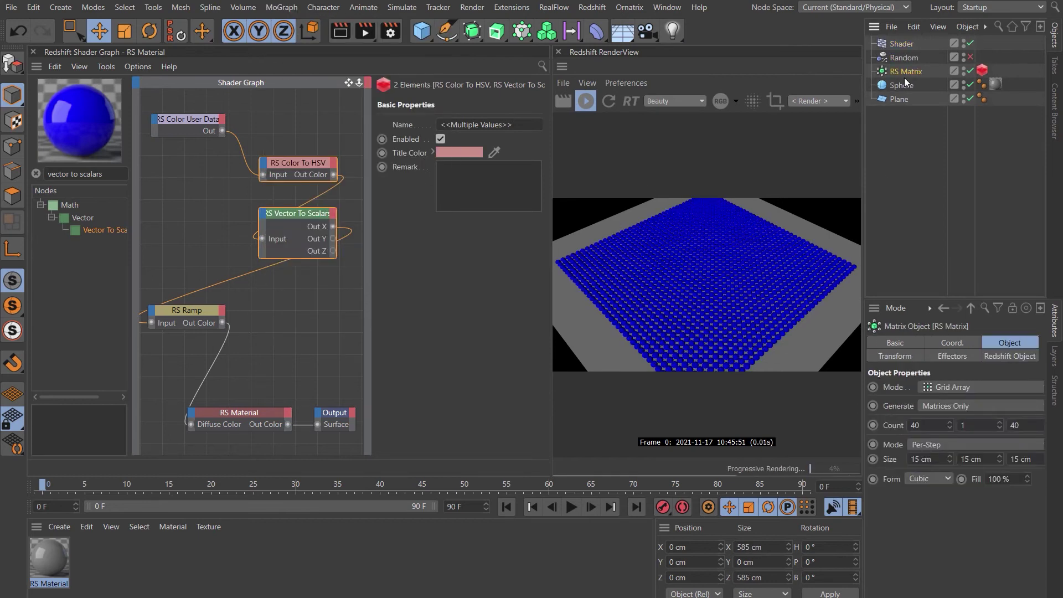
- Turn off the Shader effector's Scale and connect RS Color User Data directly into RS Ramp's Input
click(952, 357)
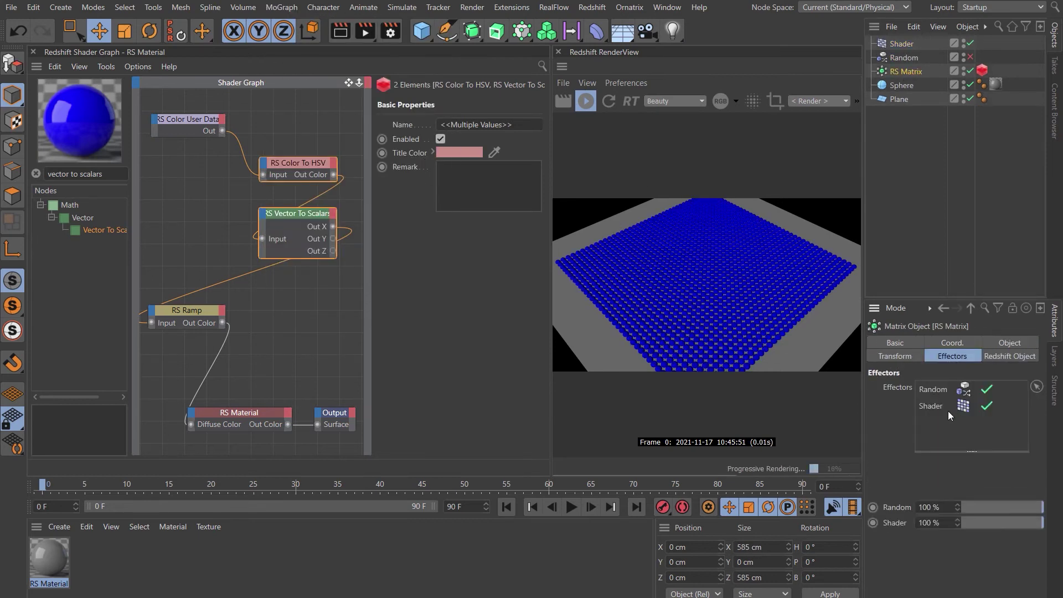
click(902, 45)
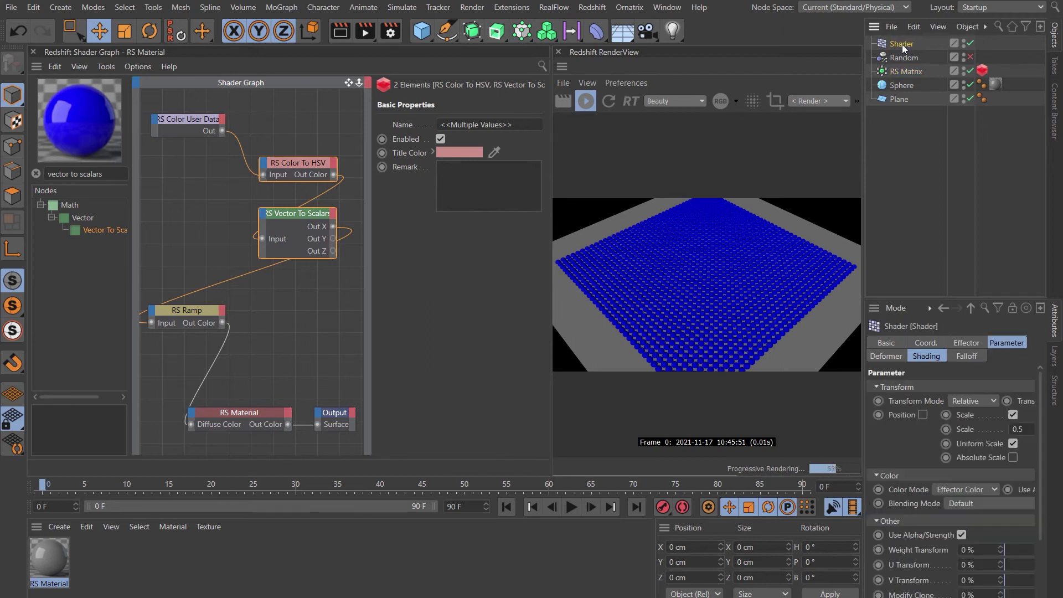
click(1013, 414)
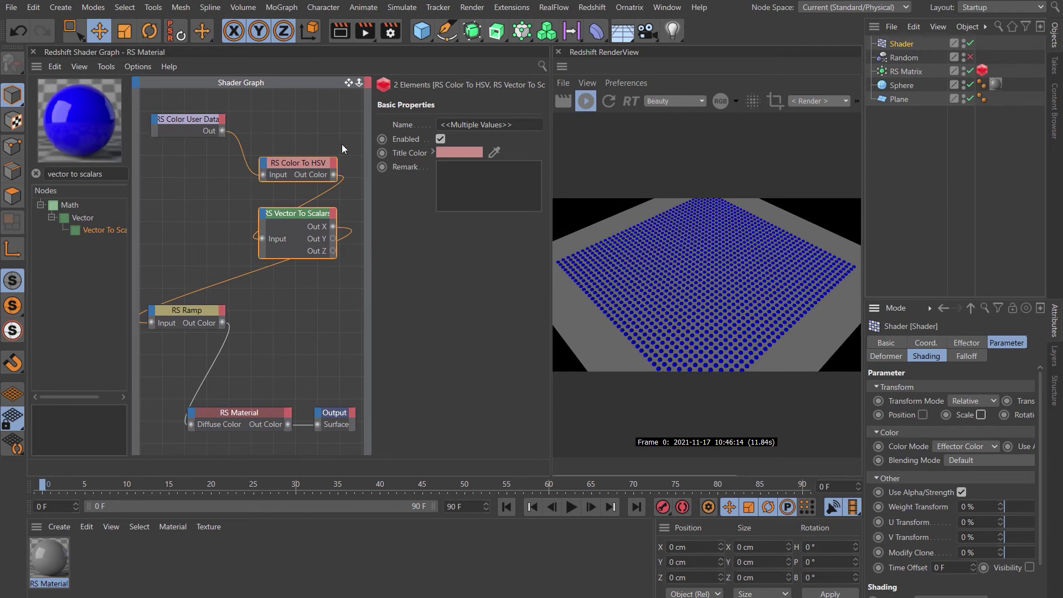
drag(222, 131, 151, 324)
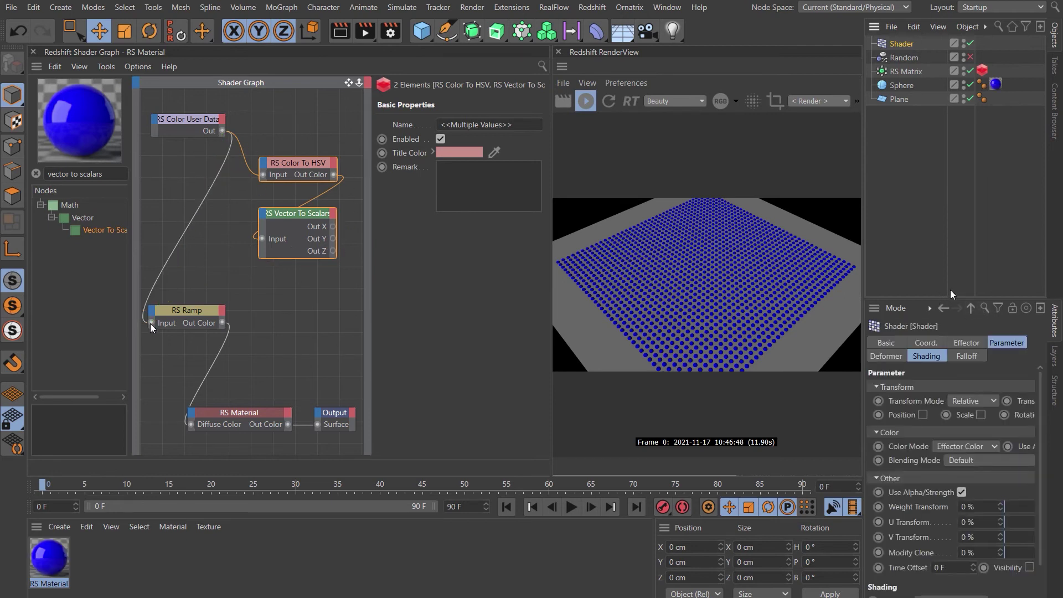
- Load a Noise shader into the Shader effector's Shader slot
click(927, 356)
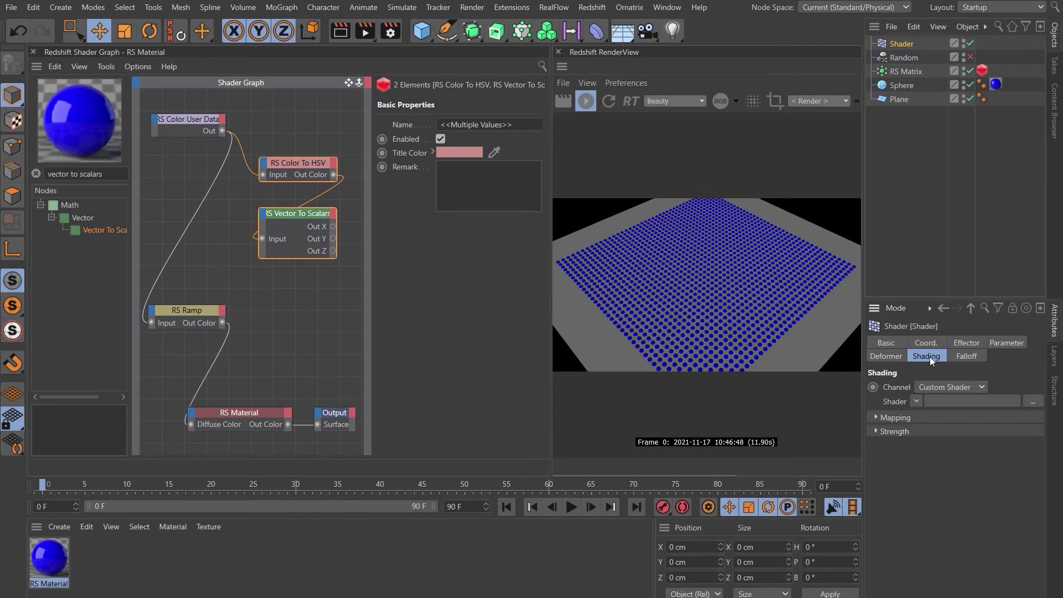
click(916, 402)
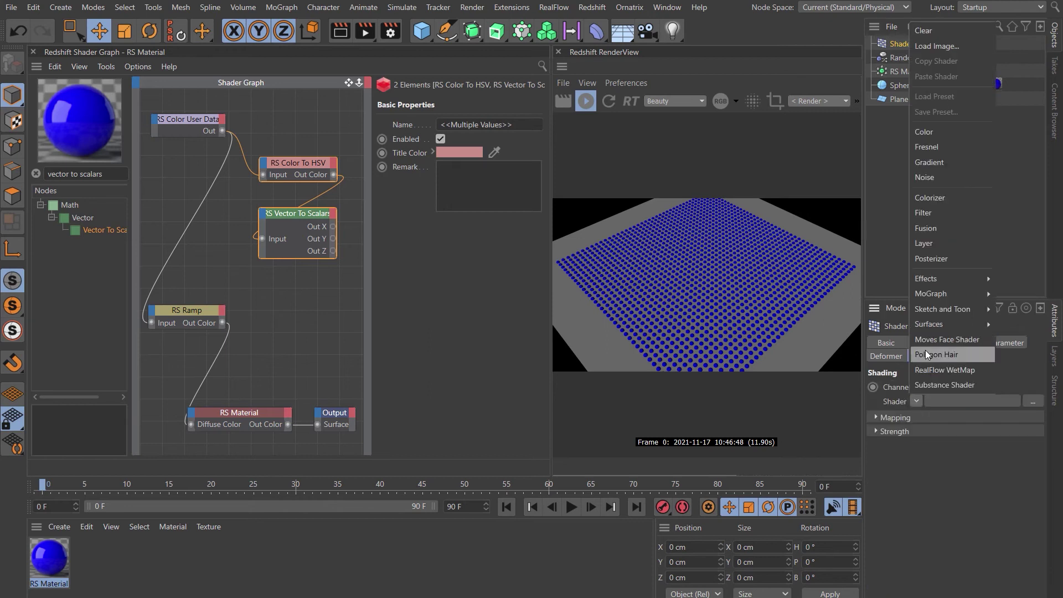
click(932, 178)
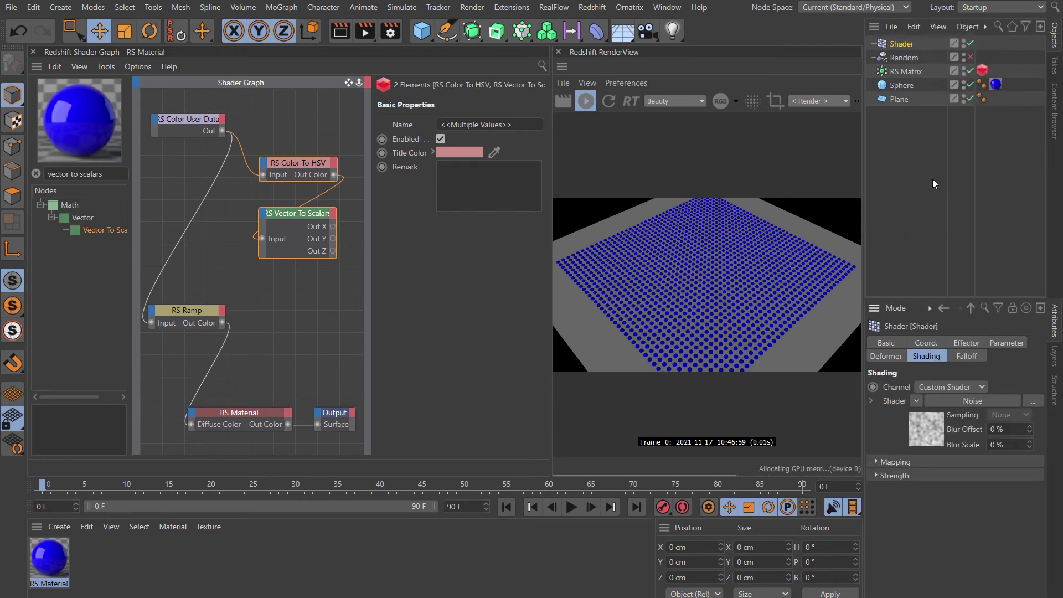
- Set the noise type to Gaseous with a Global Scale of 500 %
click(930, 433)
click(997, 502)
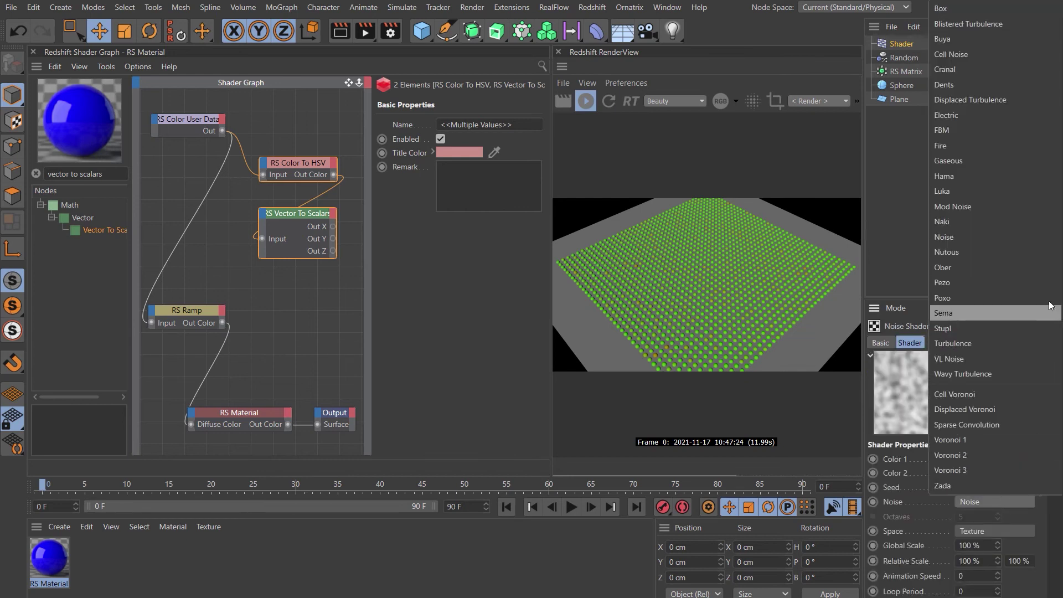
click(947, 160)
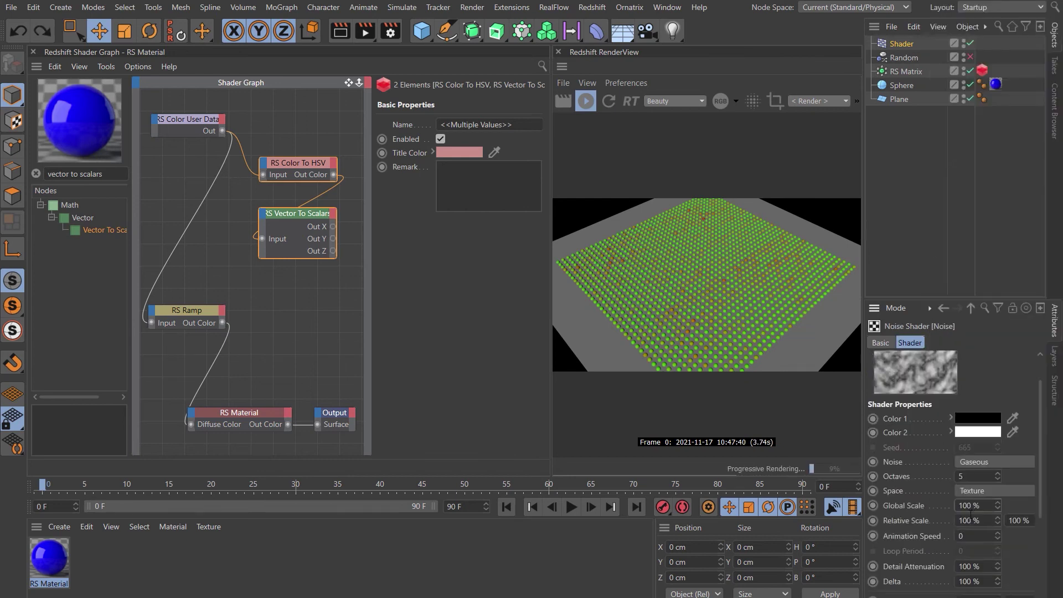
click(948, 506)
text(5)
key(Return)
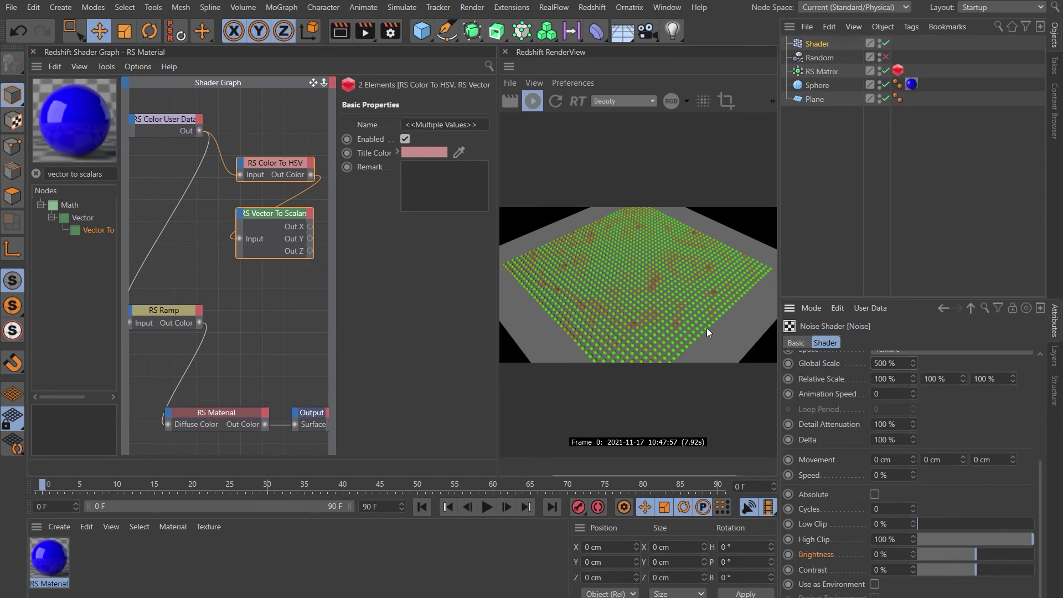
- Raise the noise Brightness and lower High Clip to 87 %
drag(976, 553, 1020, 539)
click(981, 569)
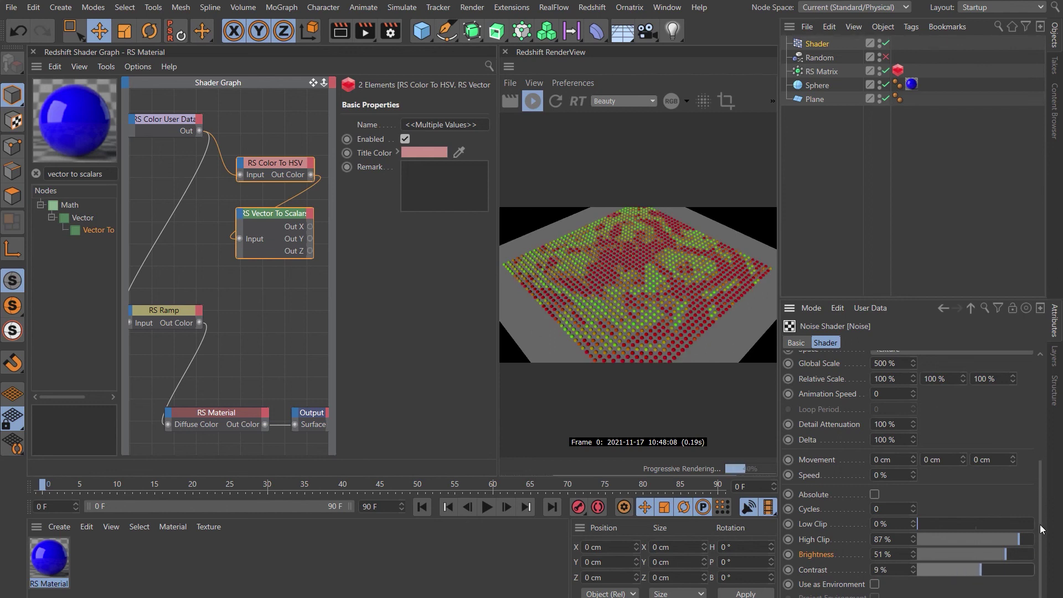
scroll(1040, 529, up, 5)
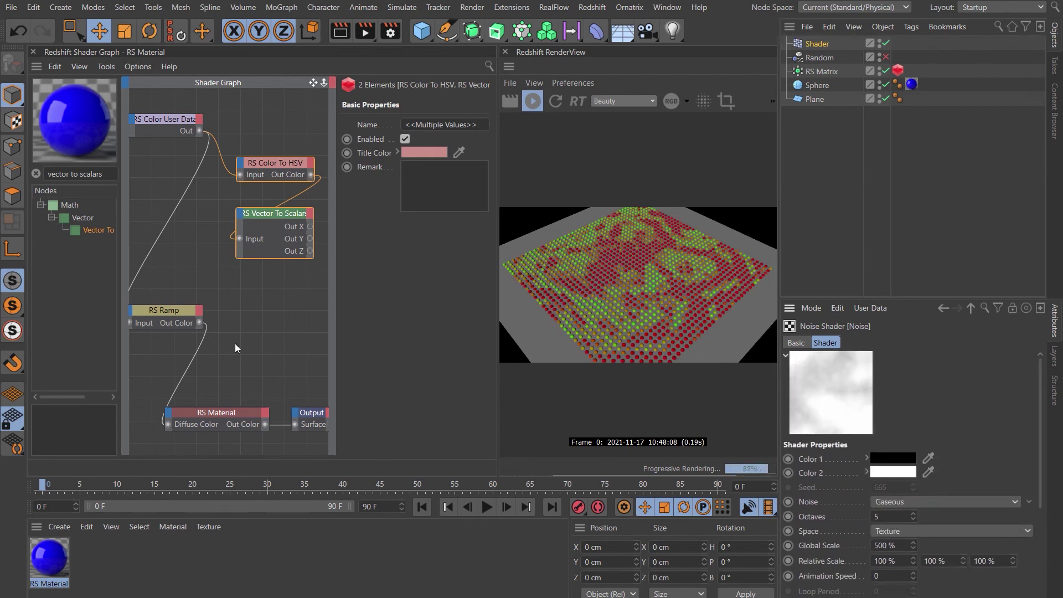
- Shift the RS Ramp's blue, green and red knots further right
click(171, 313)
drag(335, 315, 182, 327)
drag(248, 306, 300, 306)
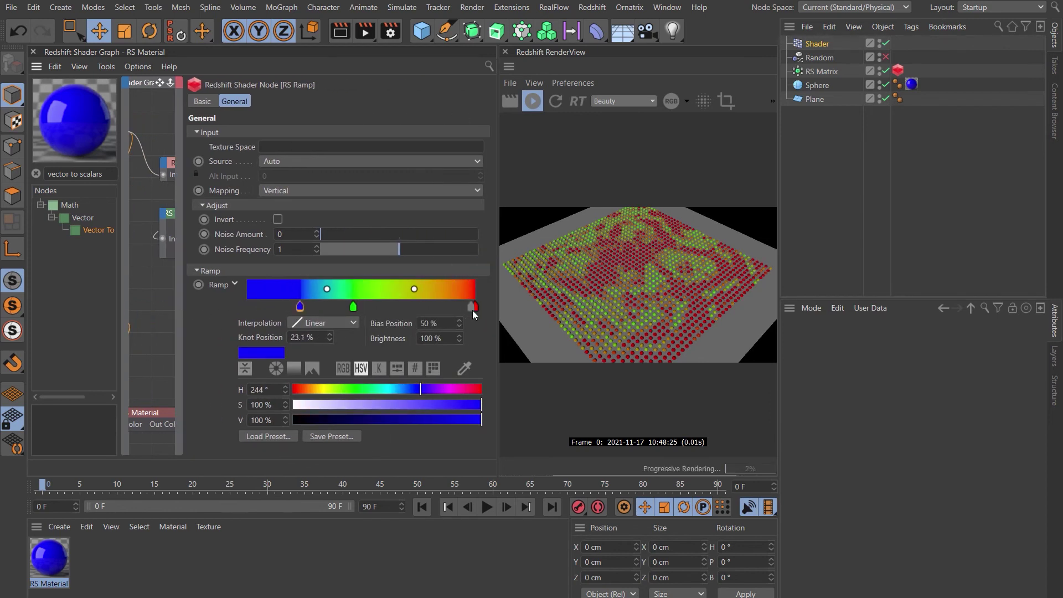
drag(475, 307, 409, 306)
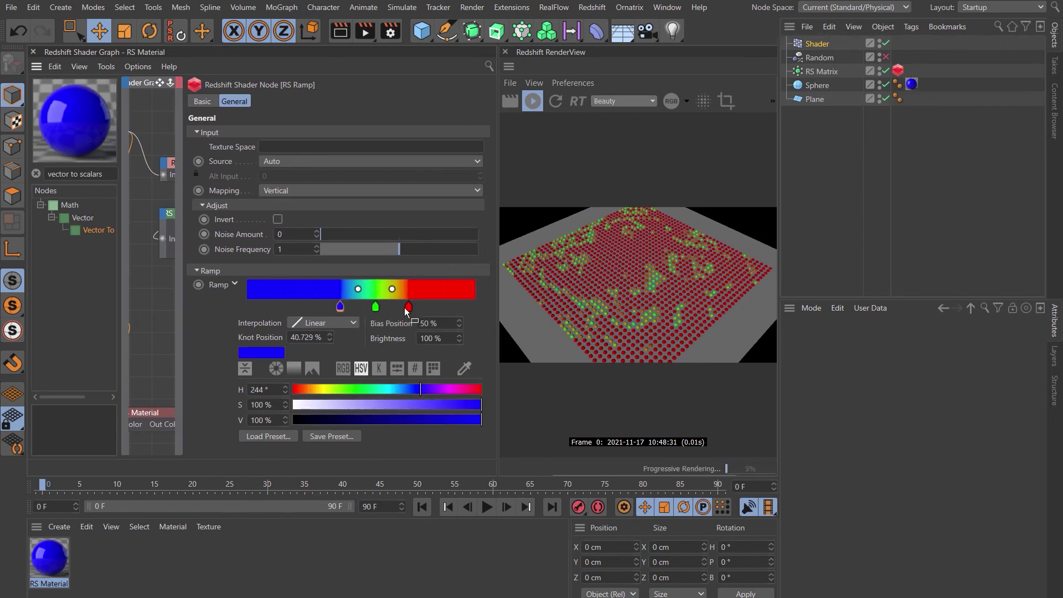
drag(331, 307, 411, 314)
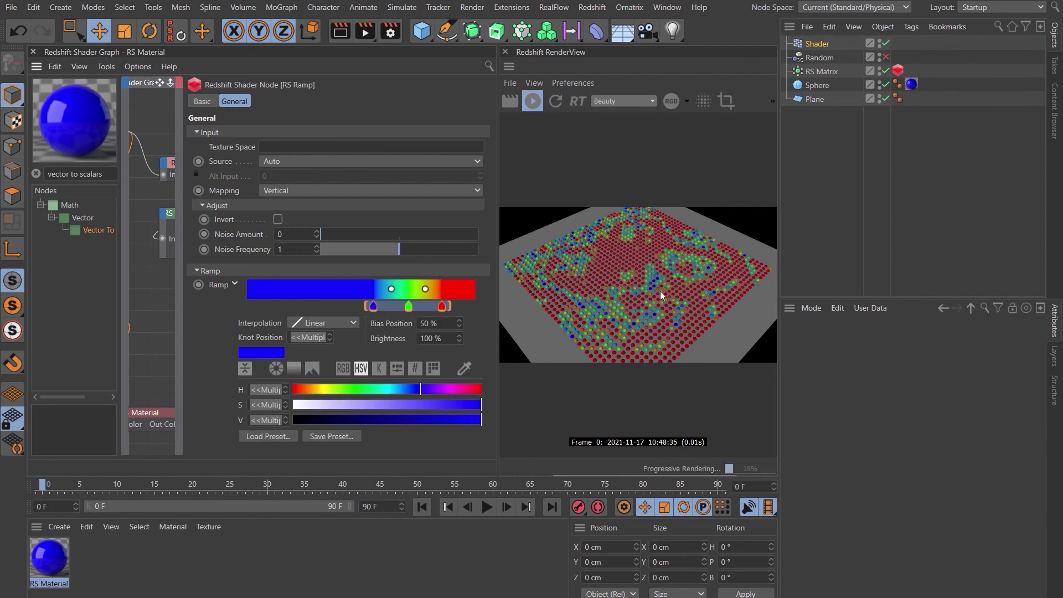
- Fine-tune the noise Global Scale to 494 %
click(818, 44)
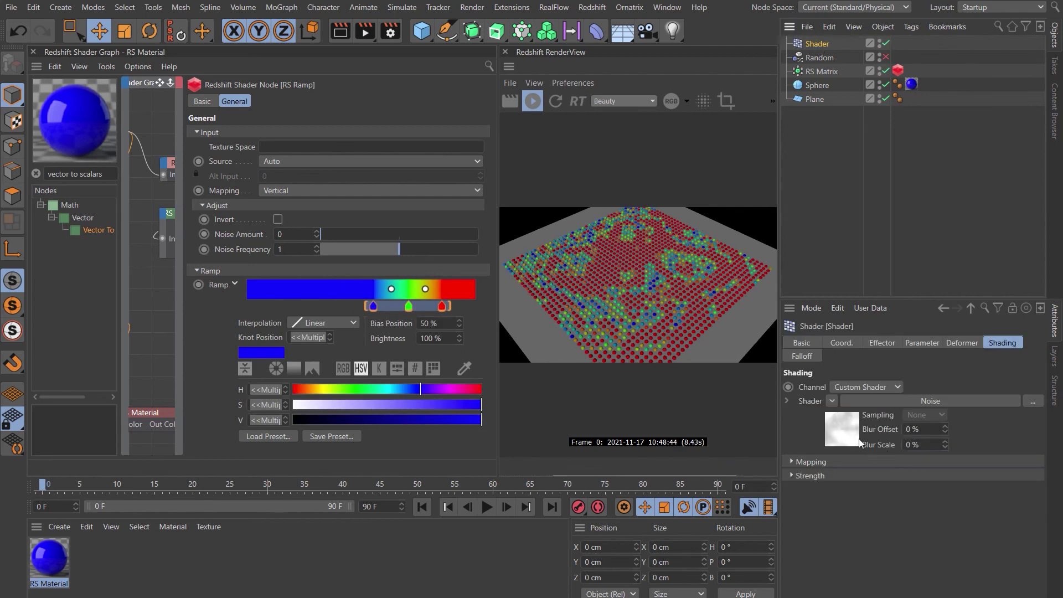
click(856, 439)
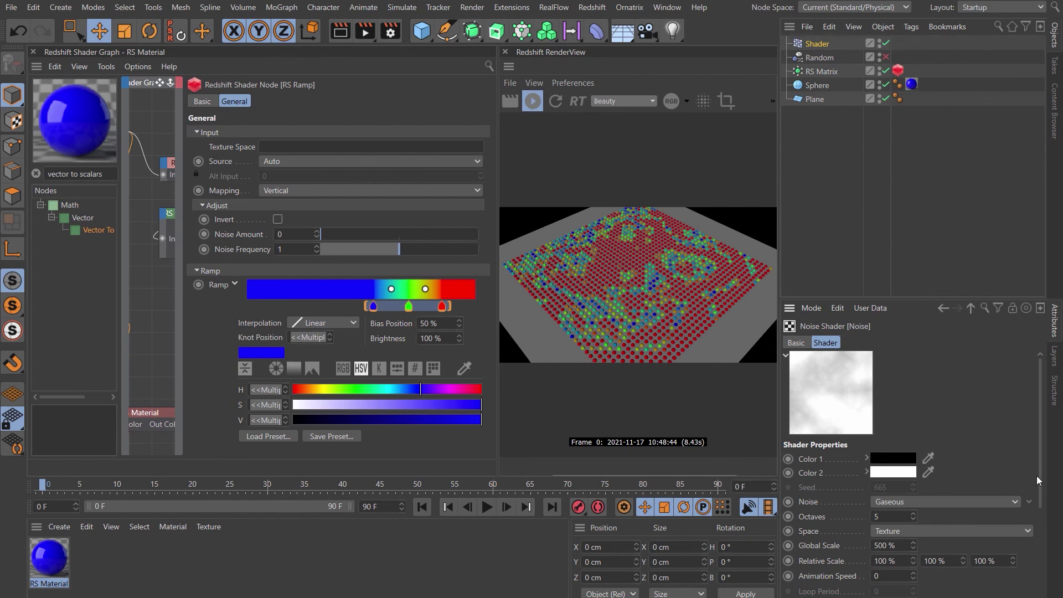
scroll(1037, 480, down, 3)
drag(913, 484, 1041, 519)
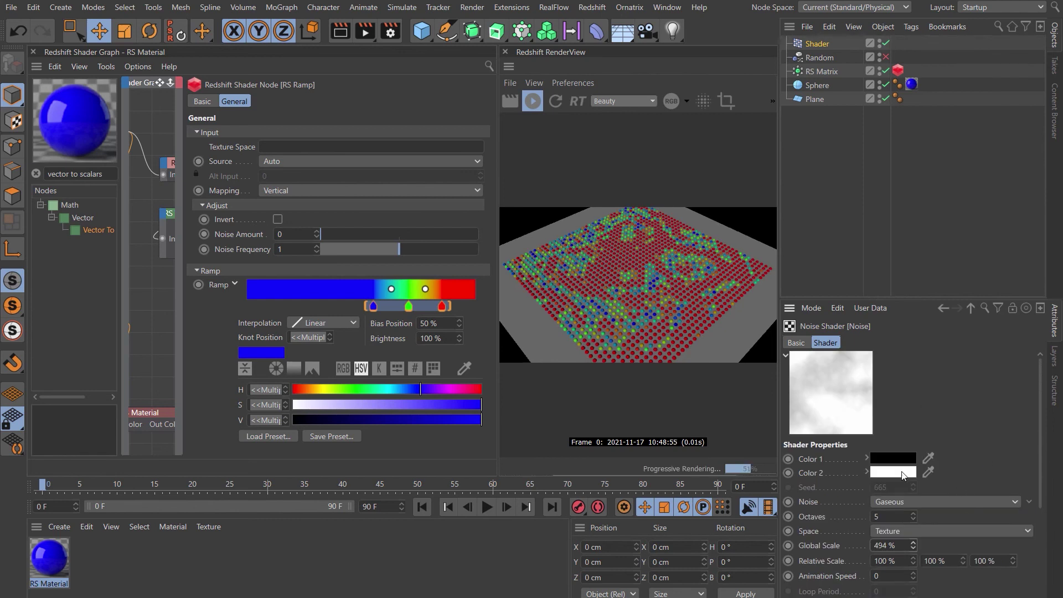